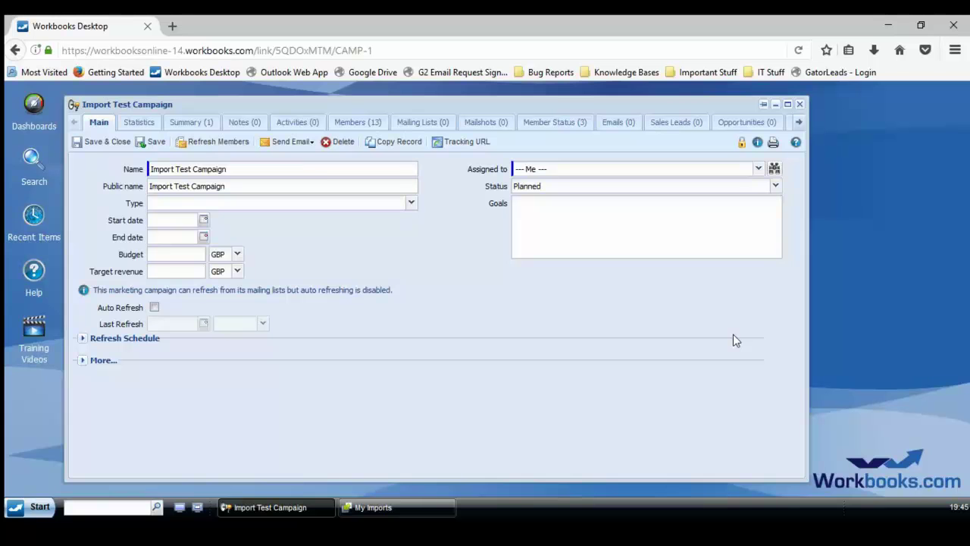
# - View the members of Import Test Campaign and bring up the My Imports list
pyautogui.click(381, 125)
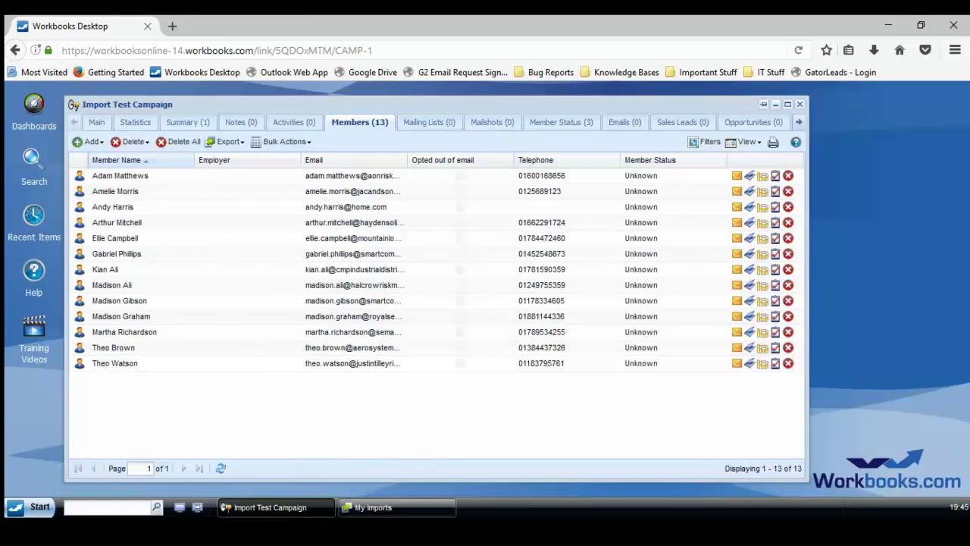
pyautogui.moveTo(364, 507)
pyautogui.click(364, 488)
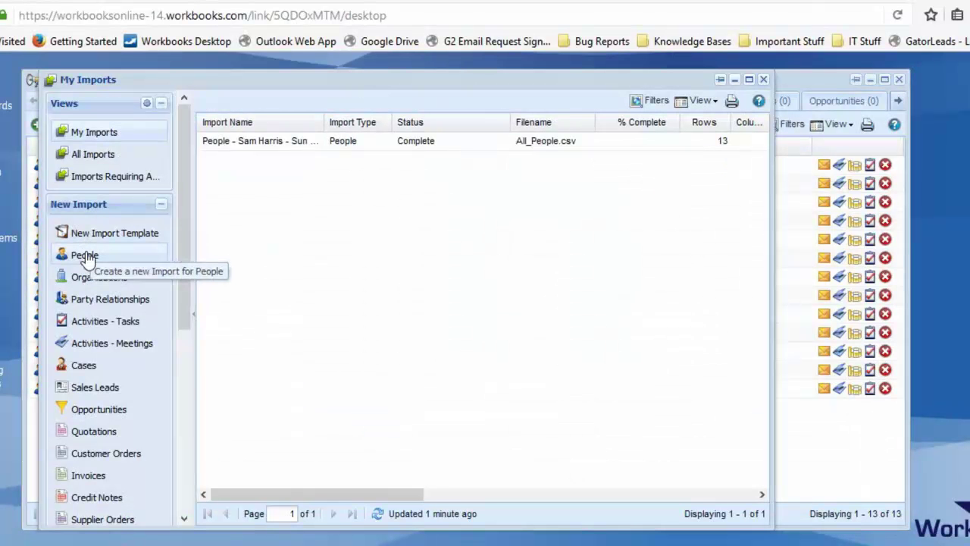
# - Create a new People import from People Campaign.csv and continue to the field mappings stage
pyautogui.click(84, 256)
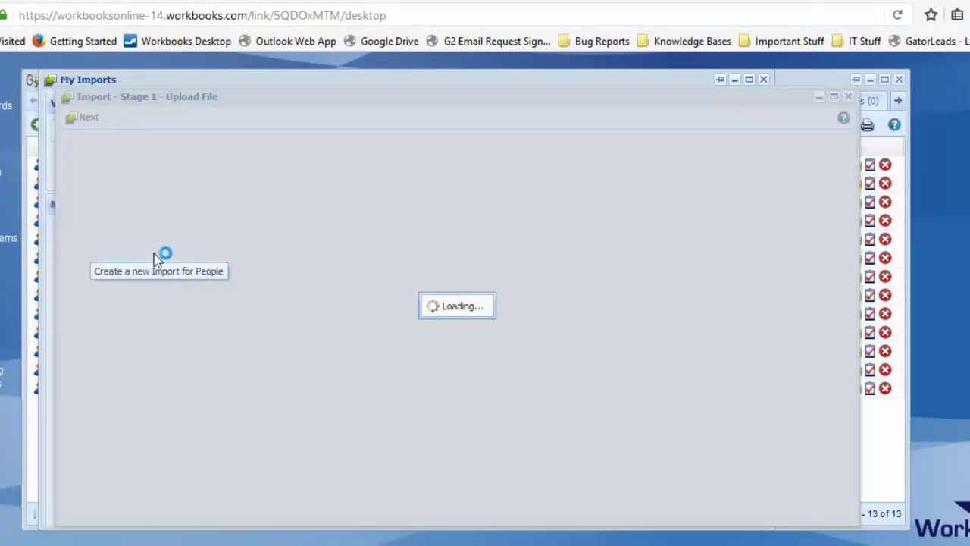
pyautogui.click(250, 350)
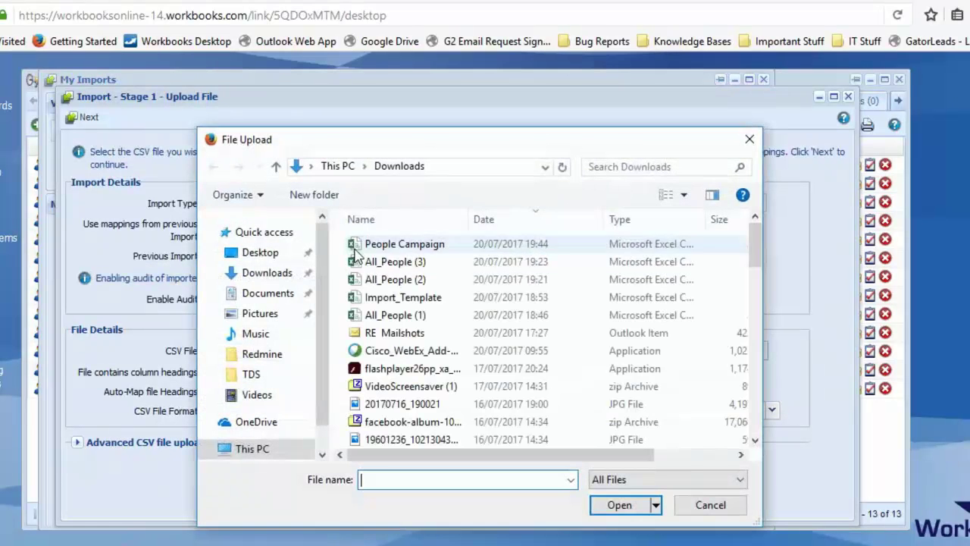
pyautogui.click(394, 244)
pyautogui.click(604, 506)
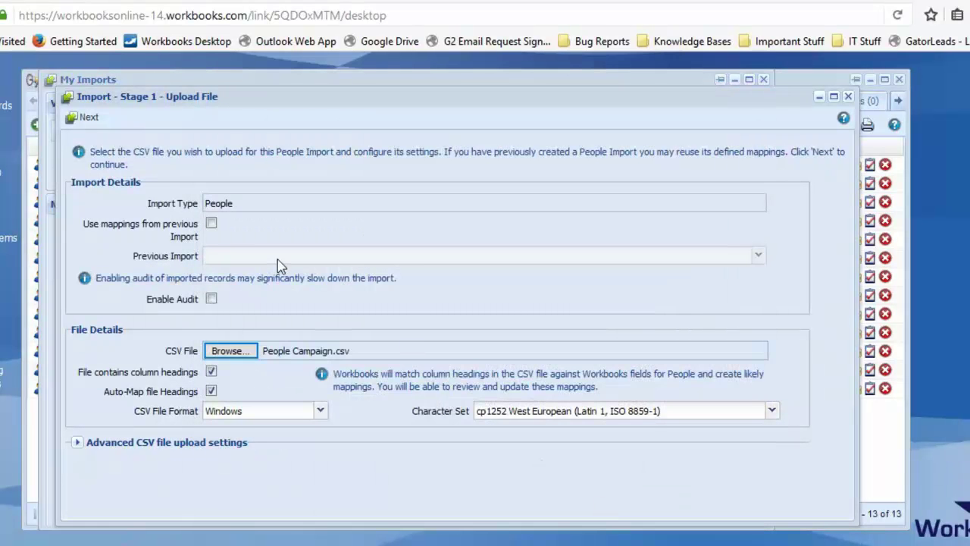
pyautogui.click(85, 118)
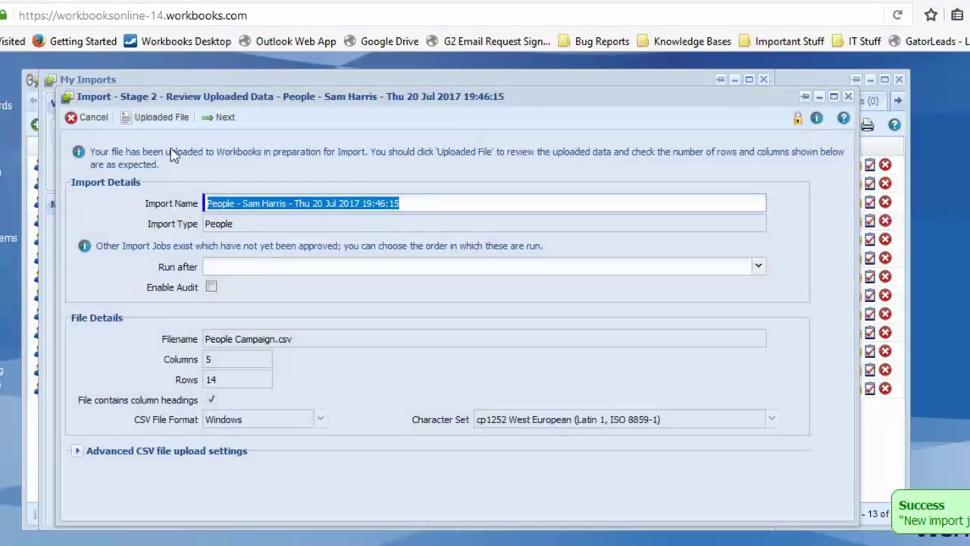
pyautogui.click(220, 120)
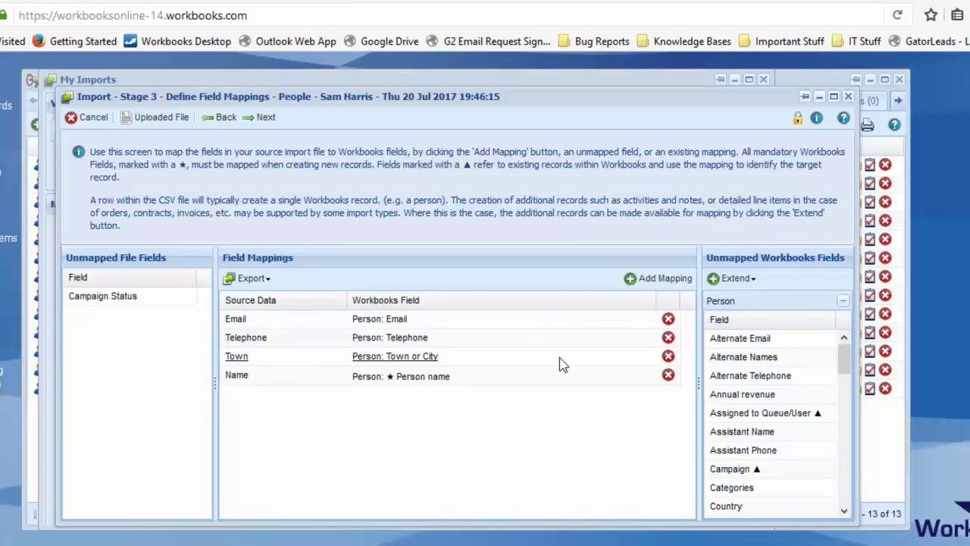
# - Extend the import with Campaign Membership and show its unmapped fields
pyautogui.click(760, 288)
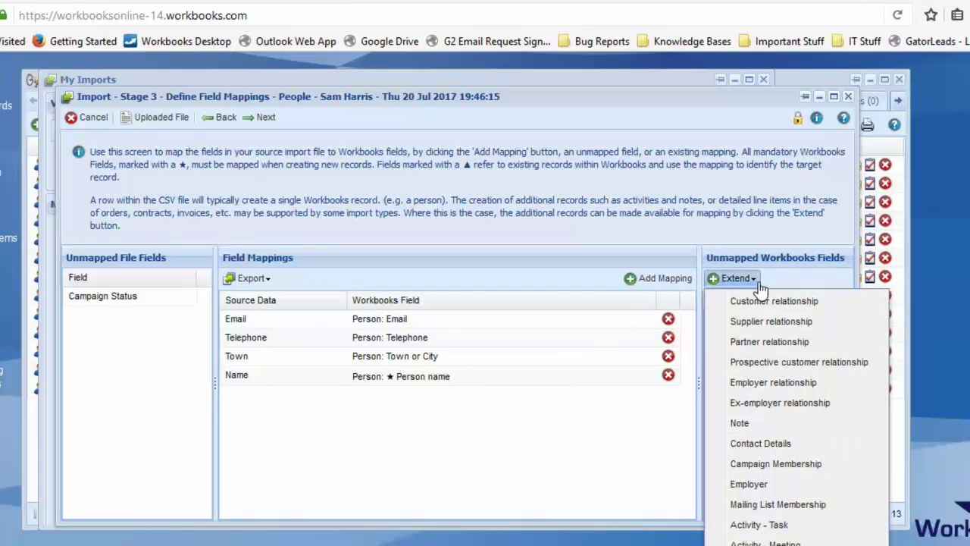
pyautogui.click(808, 467)
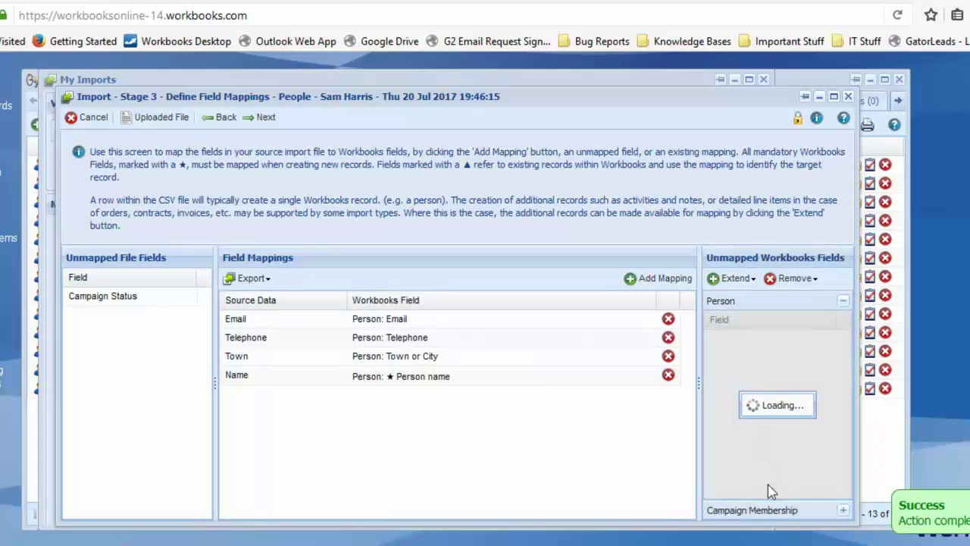
pyautogui.click(811, 515)
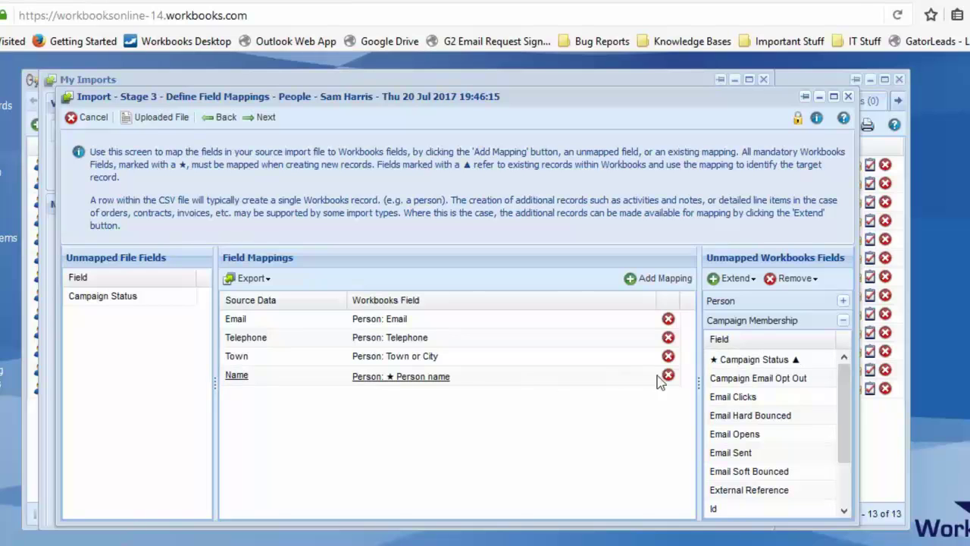
# - In a mapping for the membership's Campaign Status field, match Status to the Campaign Status file field
pyautogui.click(748, 361)
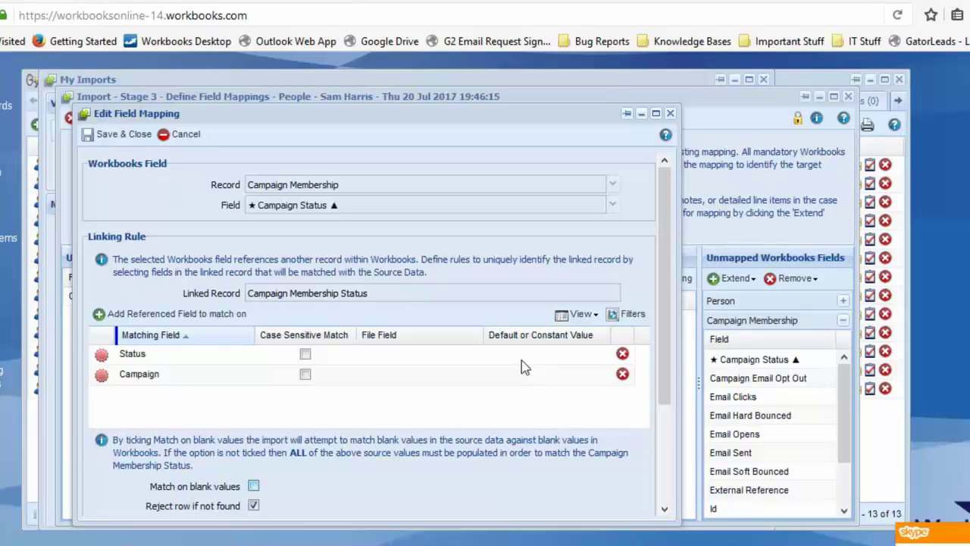
pyautogui.click(450, 356)
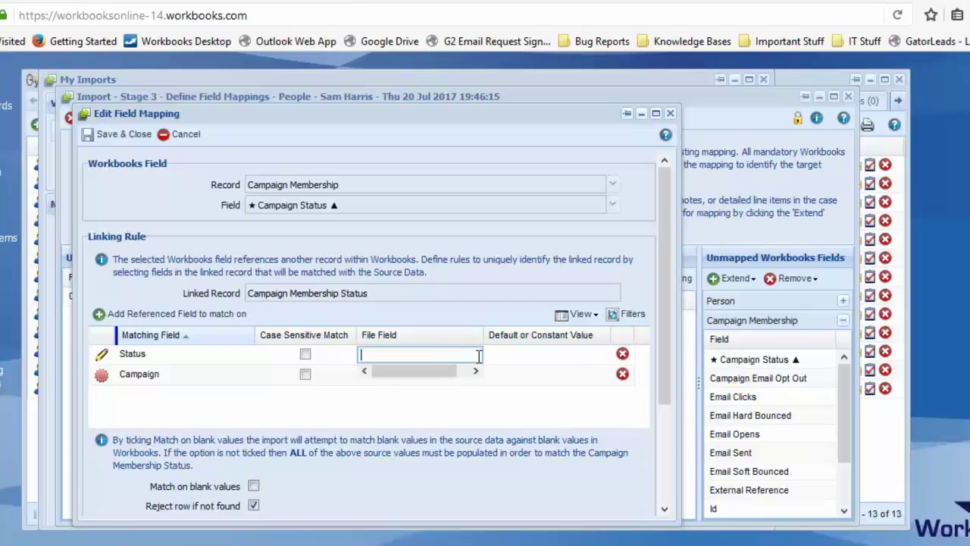
pyautogui.click(474, 355)
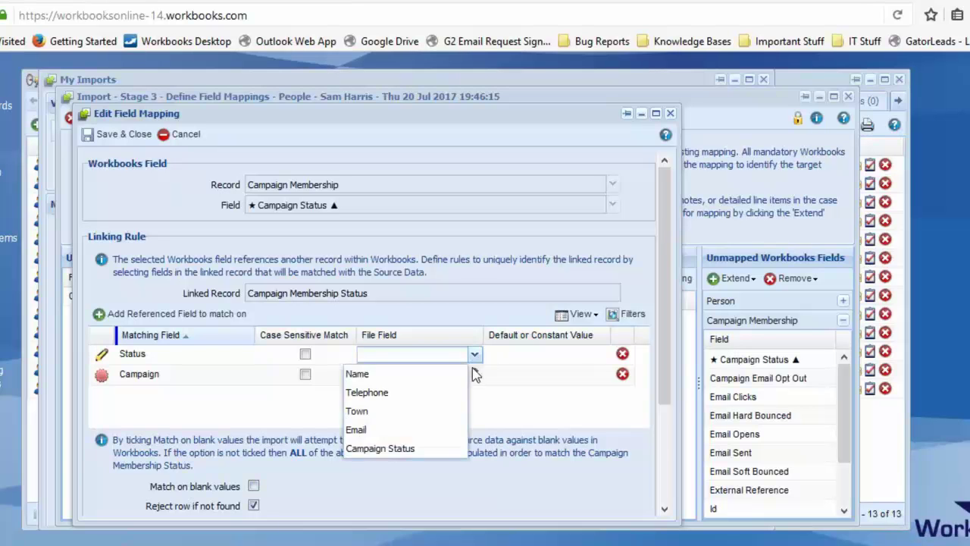
pyautogui.click(422, 449)
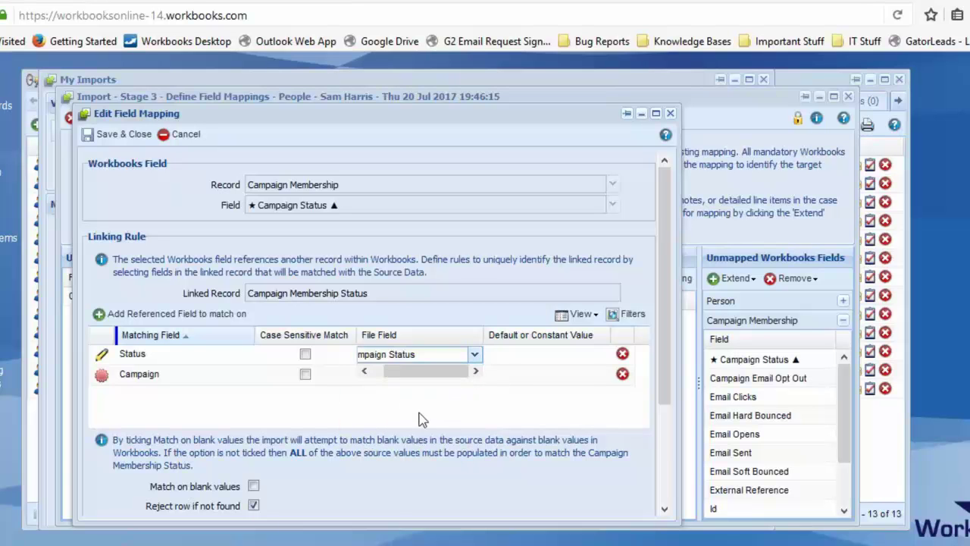
pyautogui.click(422, 420)
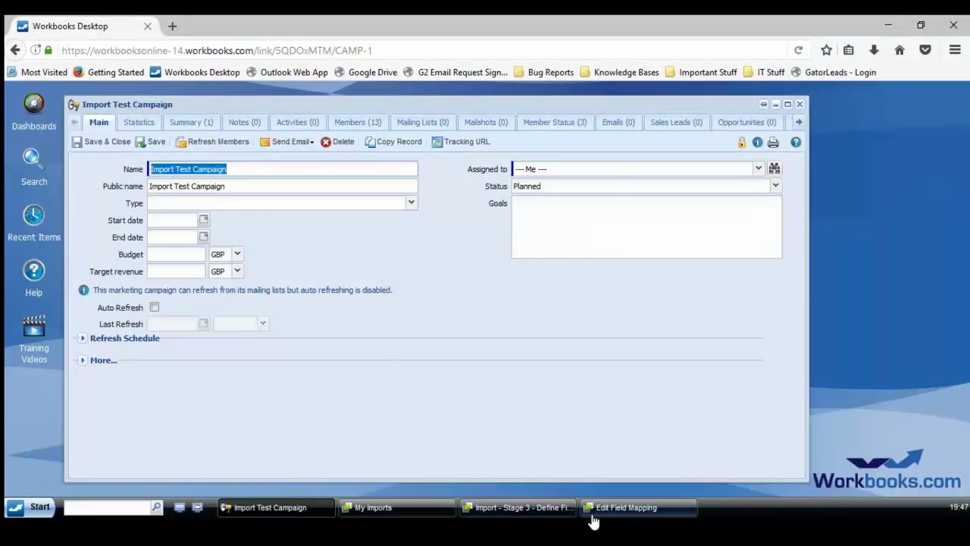
# - Give the Campaign matching field the constant value Import Test Campaign and save the field mapping
pyautogui.click(591, 510)
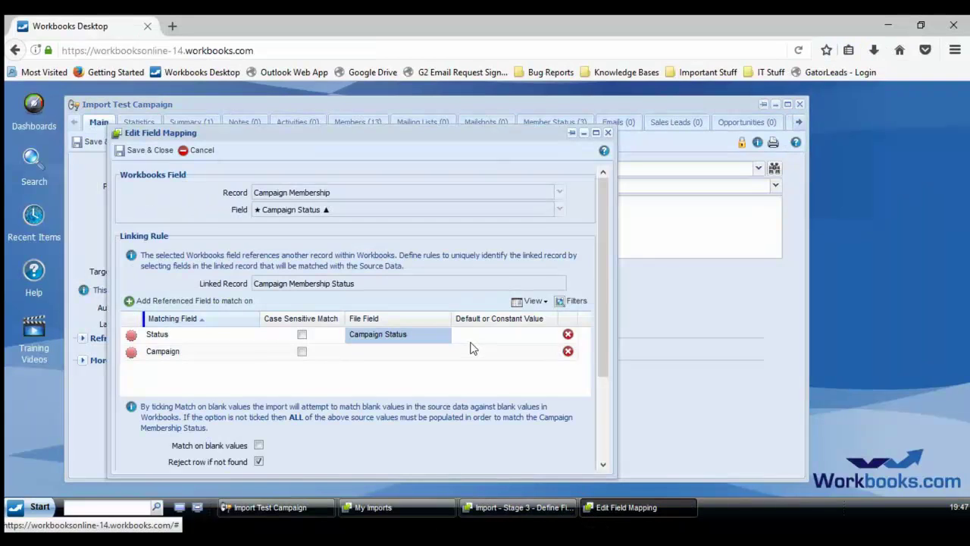
pyautogui.click(485, 351)
pyautogui.write('Import Test Campaign')
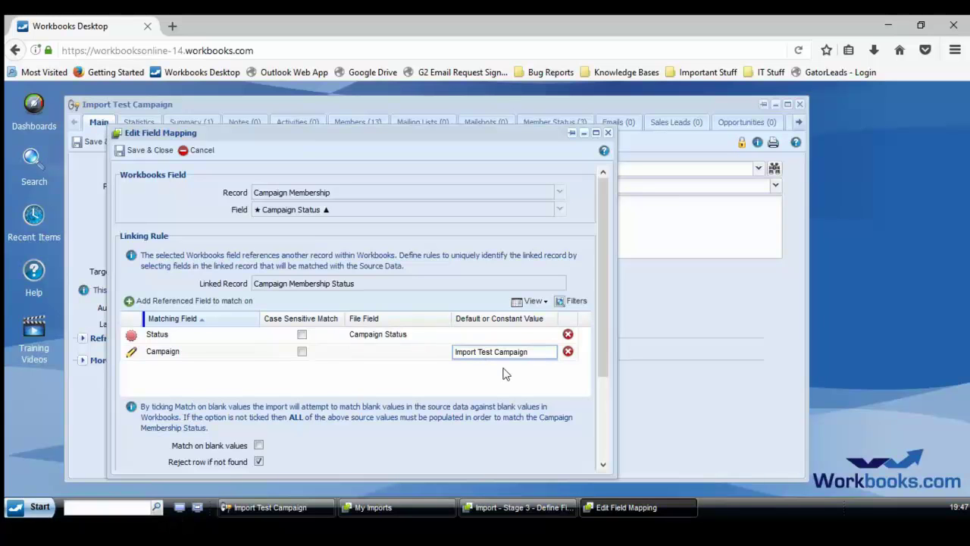
pyautogui.click(489, 383)
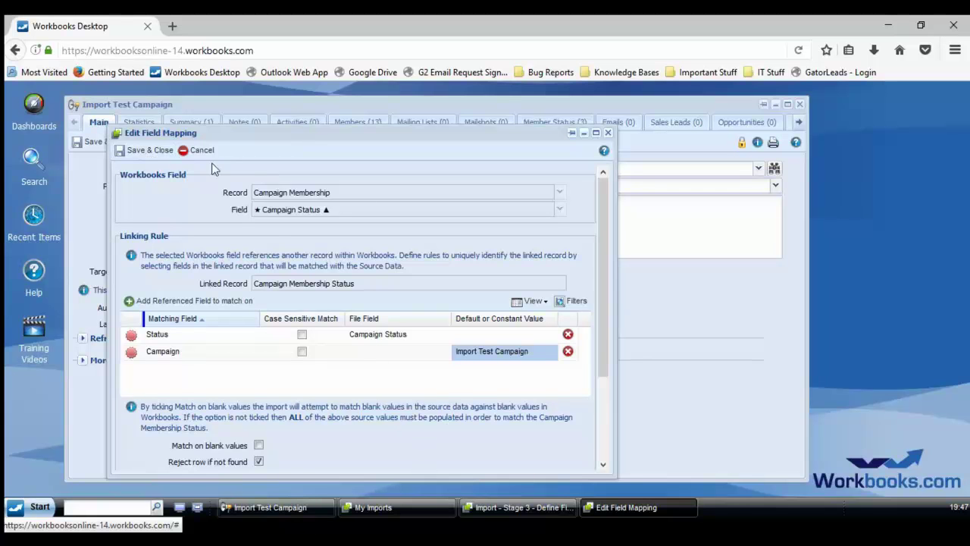
pyautogui.click(154, 152)
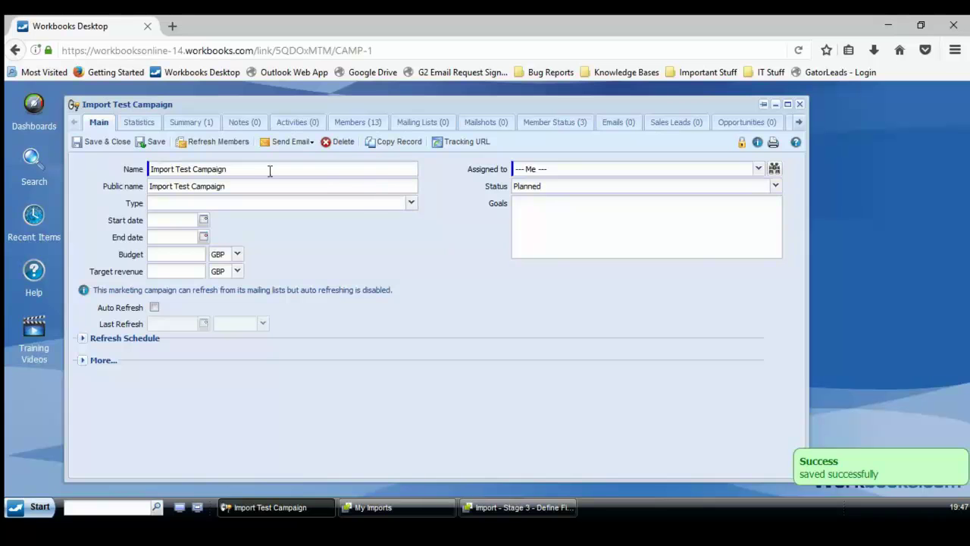
# - Set the import mode to Update existing records and create new ones, matching people by Email and Person name but not Employer
pyautogui.click(507, 509)
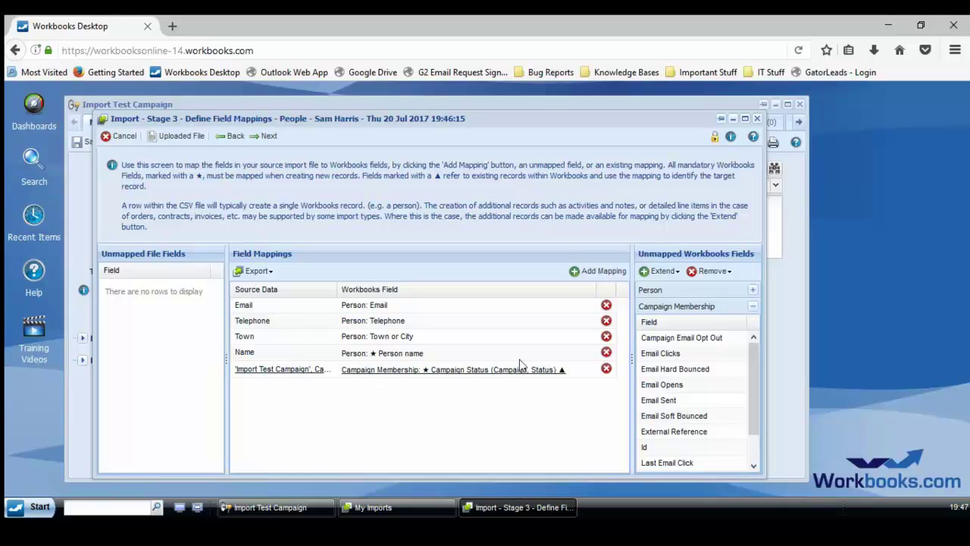
pyautogui.click(261, 137)
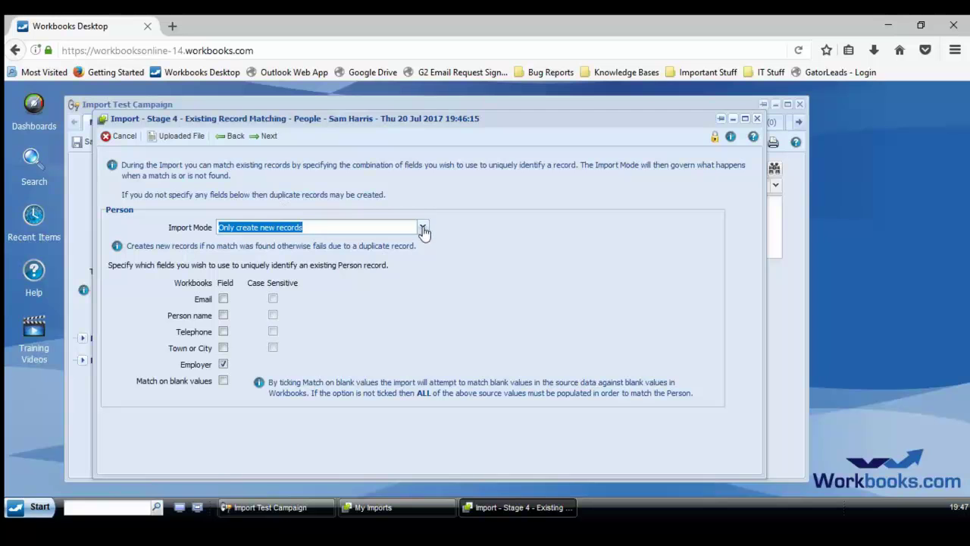
pyautogui.click(423, 229)
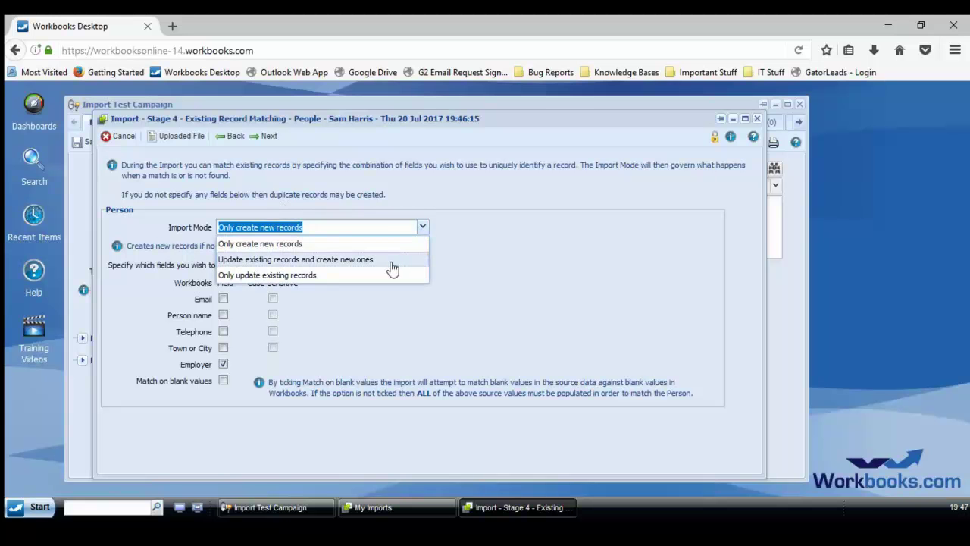
pyautogui.click(391, 261)
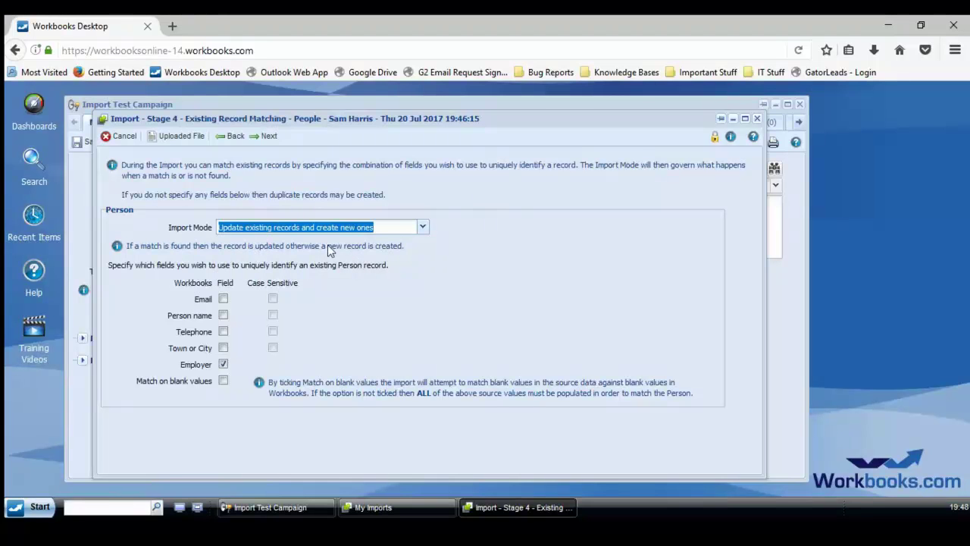
pyautogui.click(224, 300)
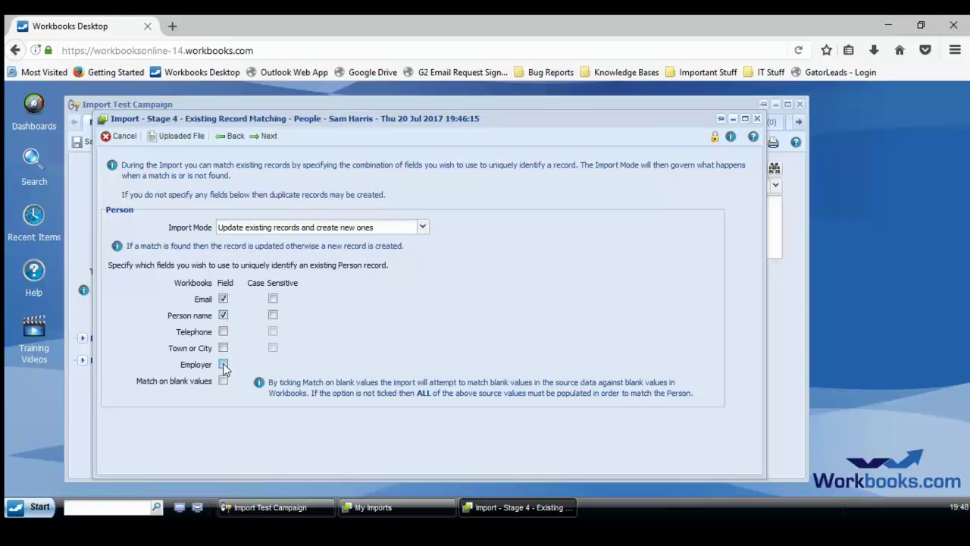
pyautogui.click(258, 138)
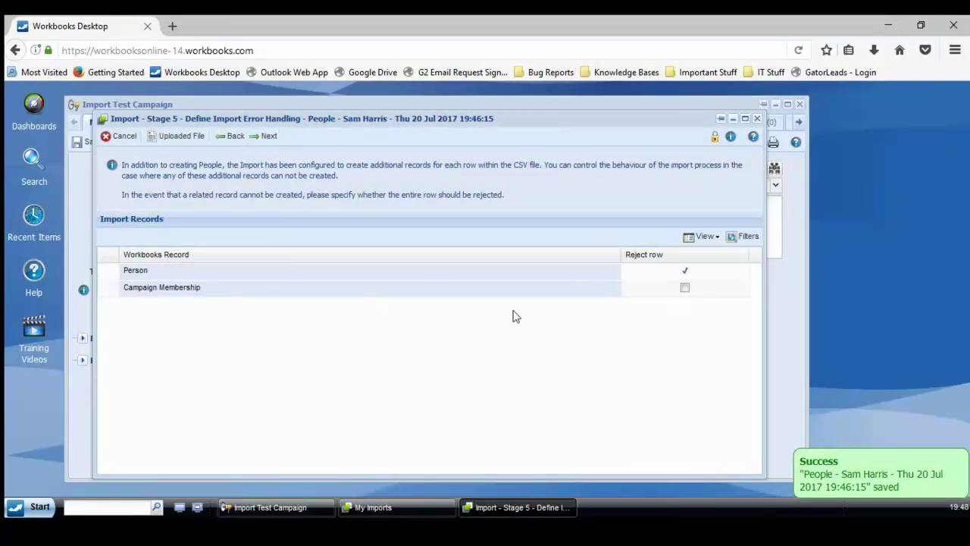
# - Accept the default error handling, run the import and refresh its status until the affected records can be listed
pyautogui.click(268, 138)
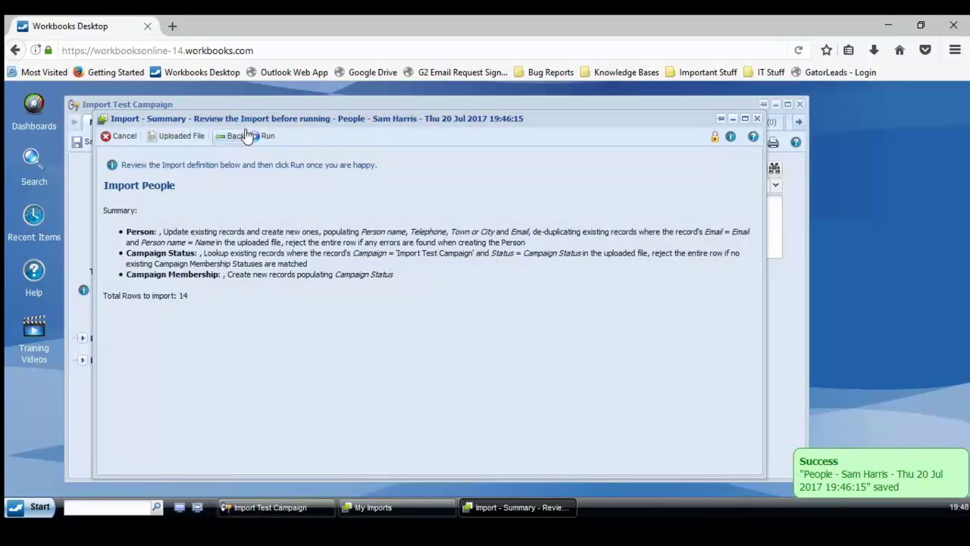
pyautogui.click(264, 136)
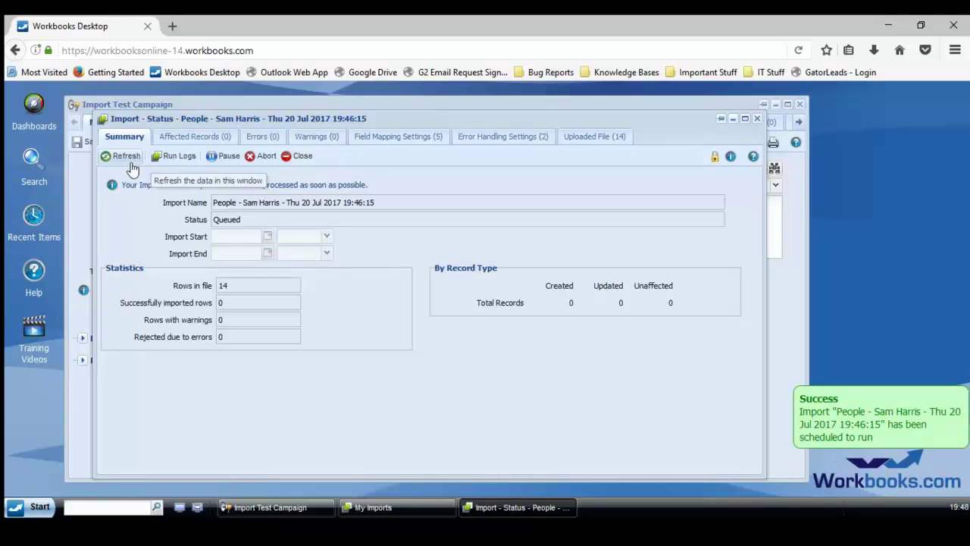
pyautogui.click(128, 163)
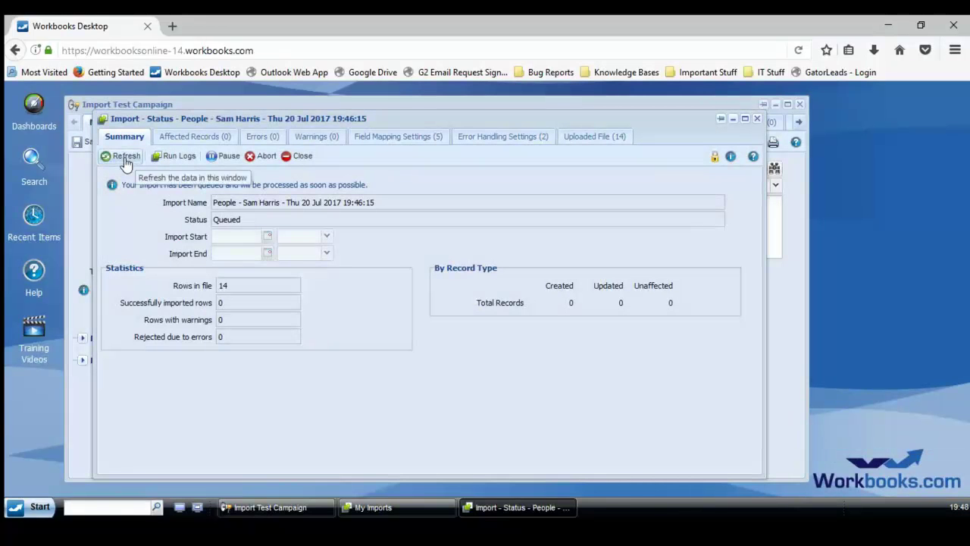
pyautogui.click(125, 159)
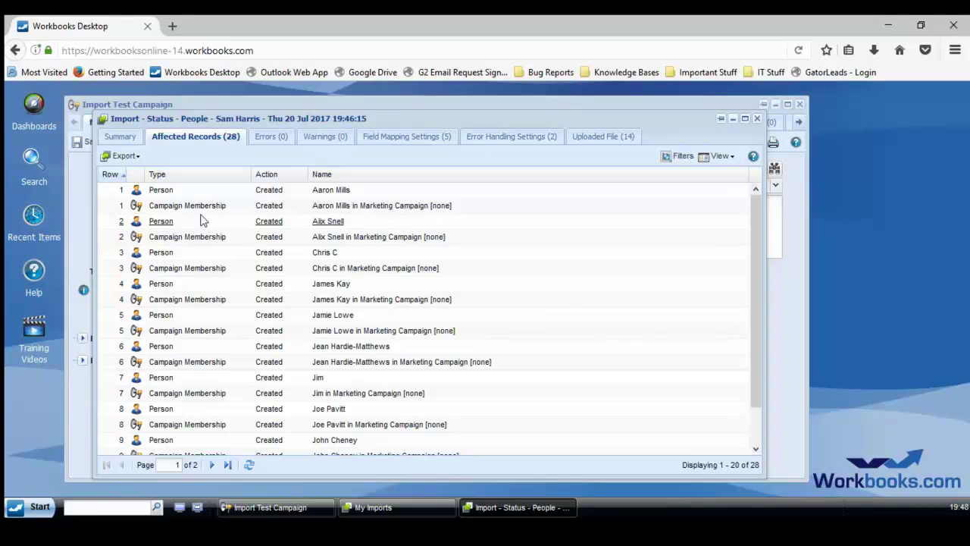
# - Open the campaign from an affected Campaign Membership record and check the imported members and their statuses
pyautogui.click(203, 207)
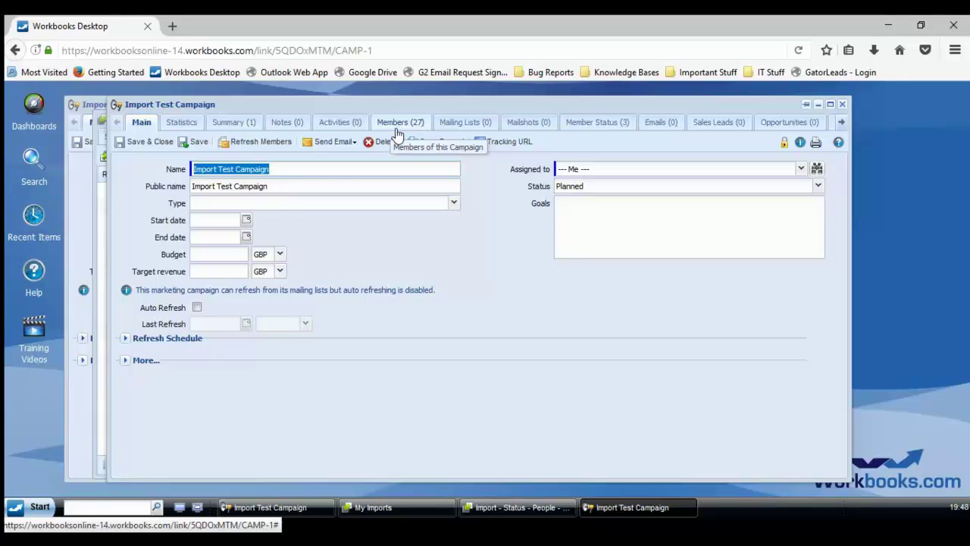
pyautogui.click(395, 131)
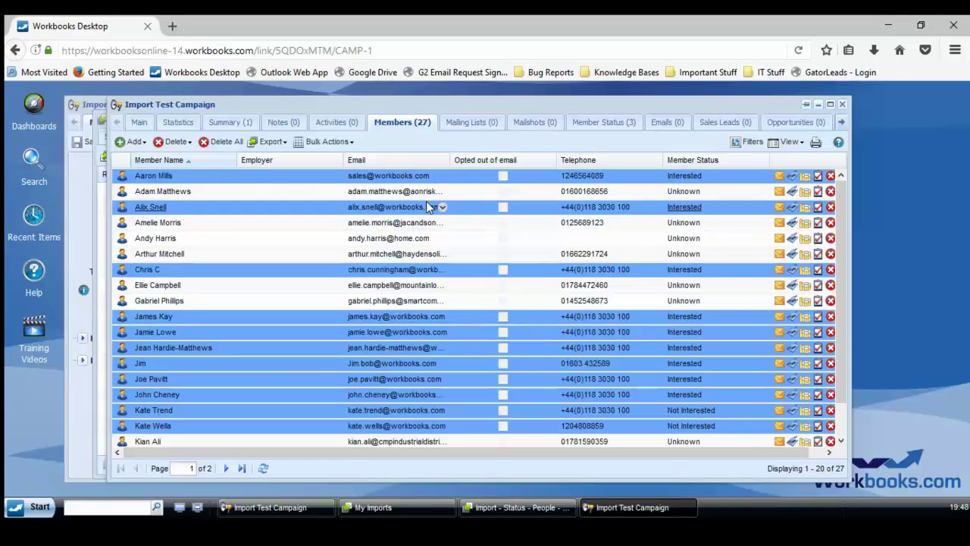
pyautogui.scroll(-1, 396, 220)
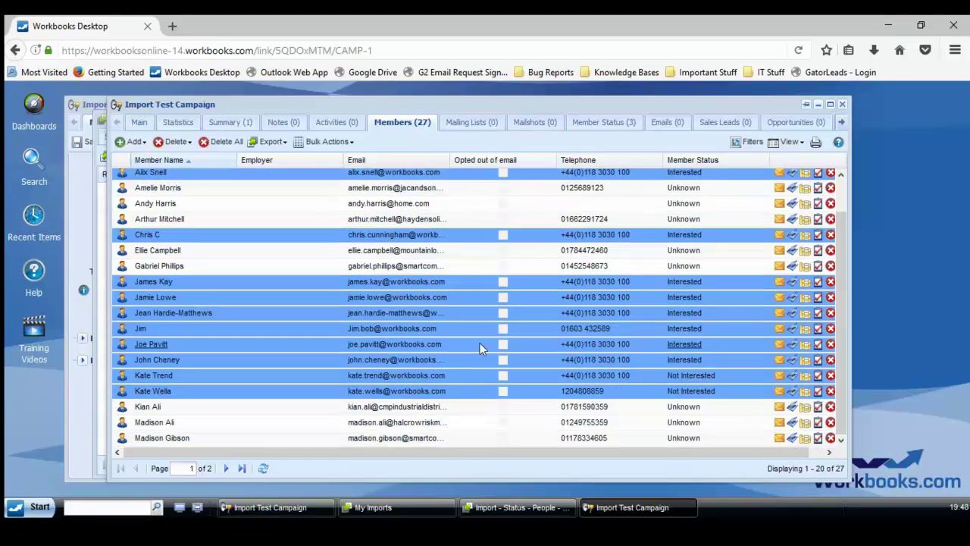
# - Approve the People import and refresh the campaign's member list
pyautogui.click(491, 505)
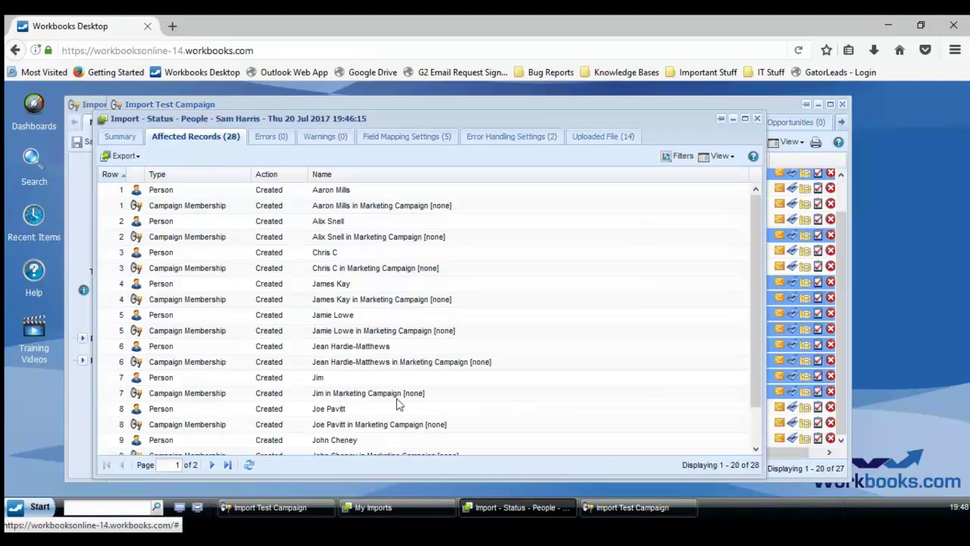
pyautogui.click(122, 137)
pyautogui.click(185, 156)
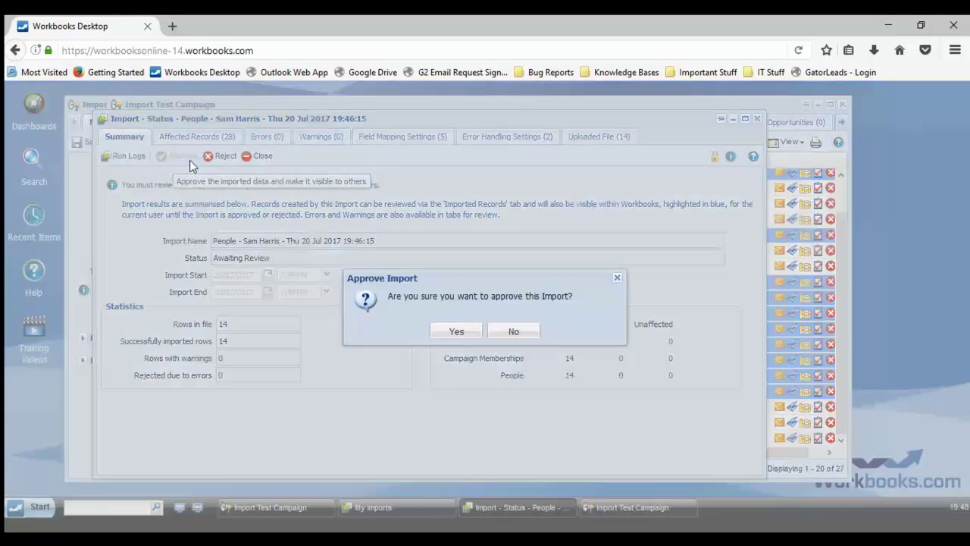
pyautogui.click(468, 333)
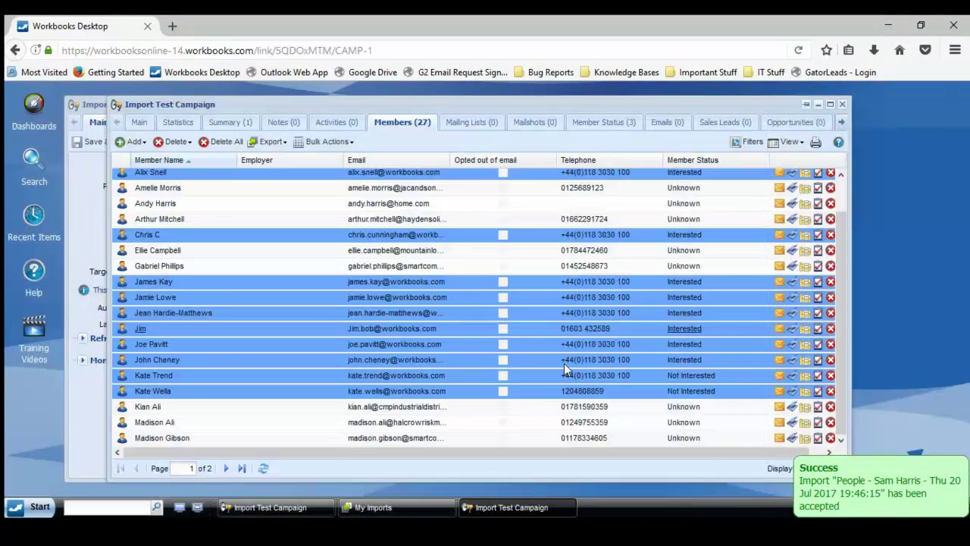
pyautogui.click(263, 468)
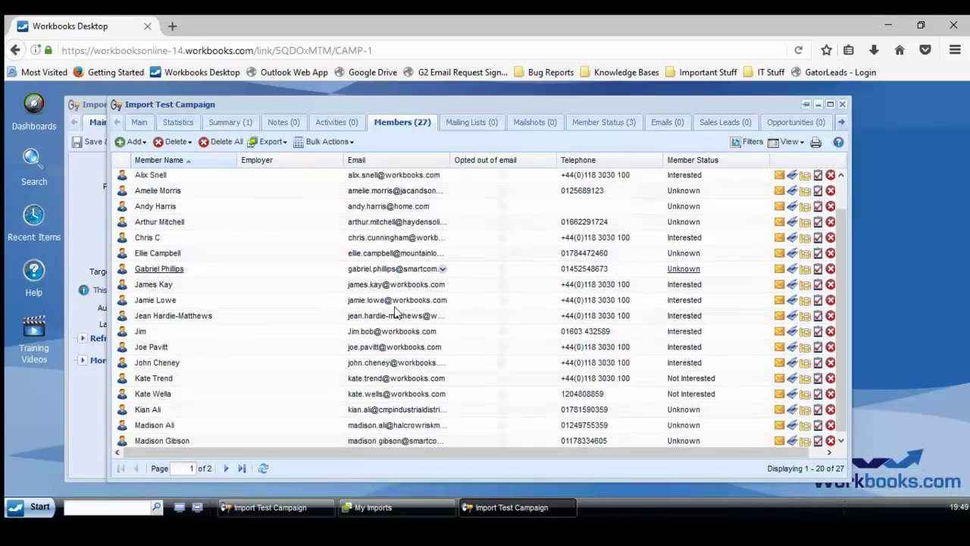
pyautogui.scroll(1, 378, 288)
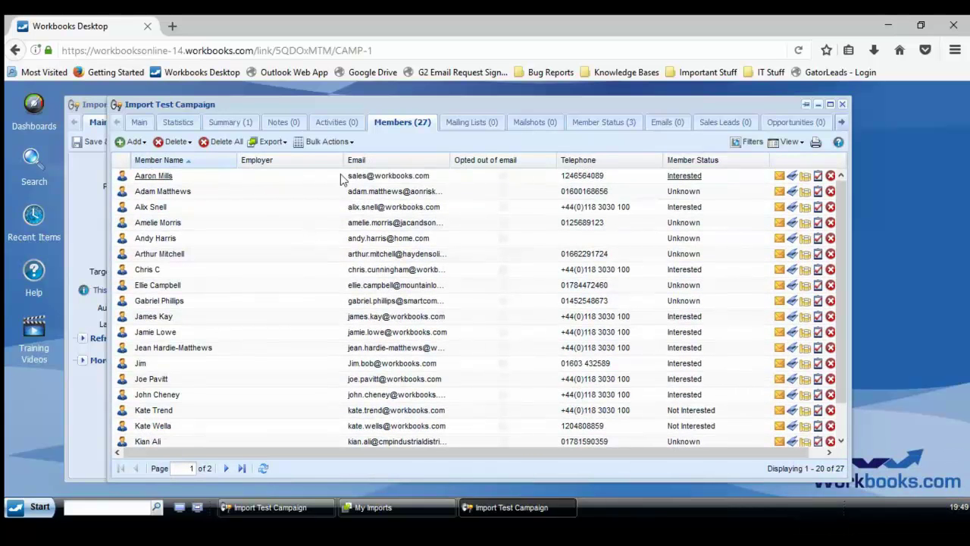